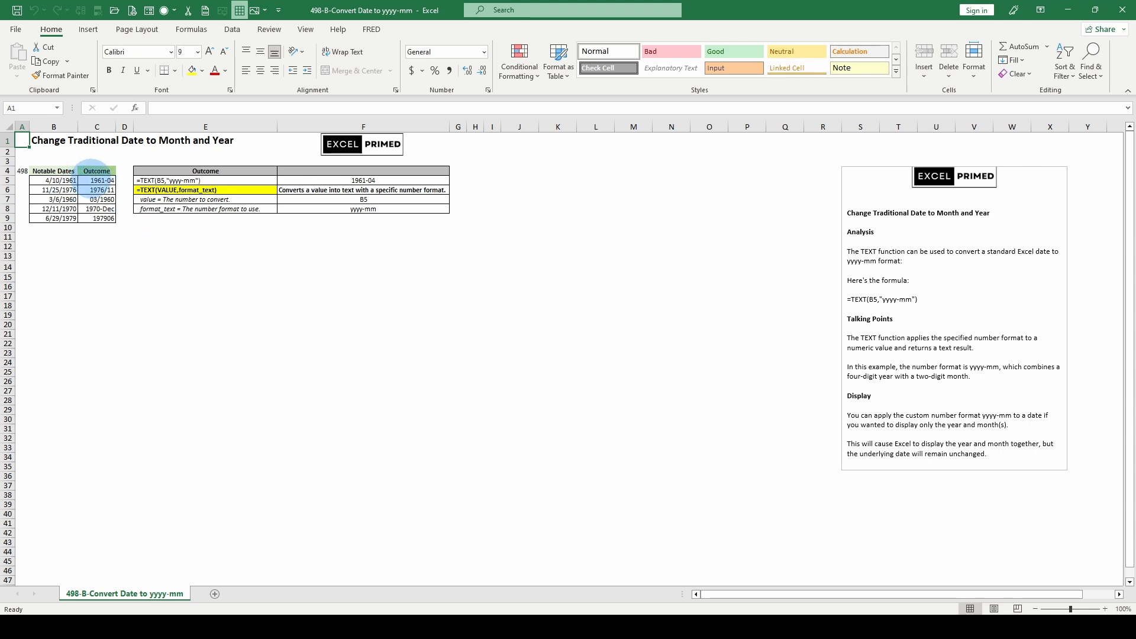
# Browse the custom number formats available for the first outcome cell, C5
pyautogui.moveTo(97, 180); pyautogui.dragTo(97, 190)
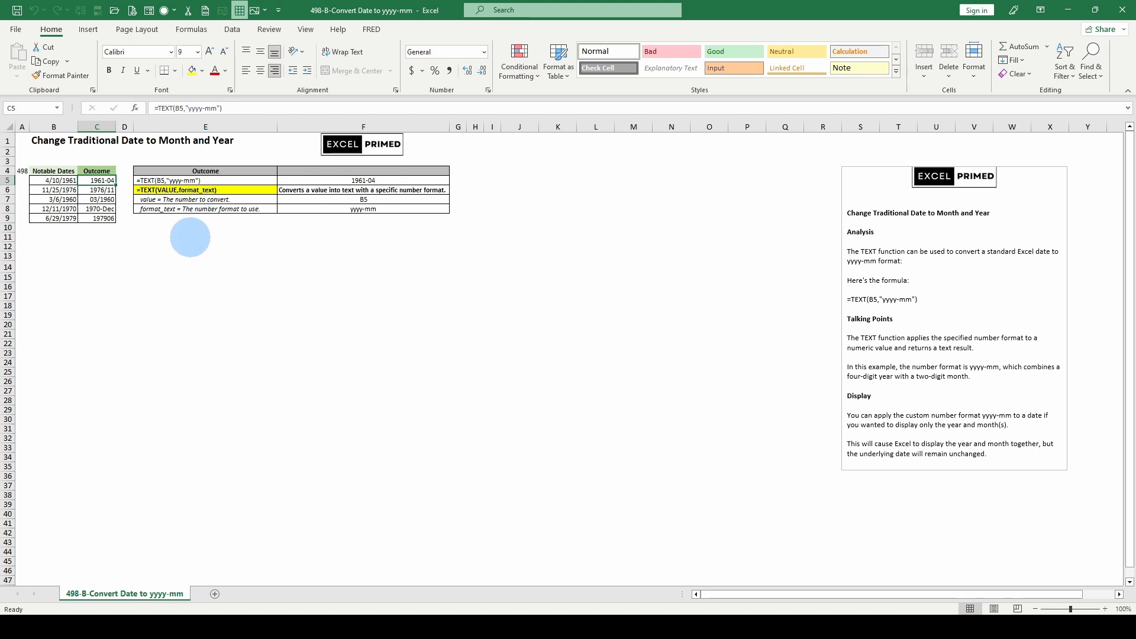
pyautogui.hotkey('ctrl', '1')
pyautogui.click(254, 210)
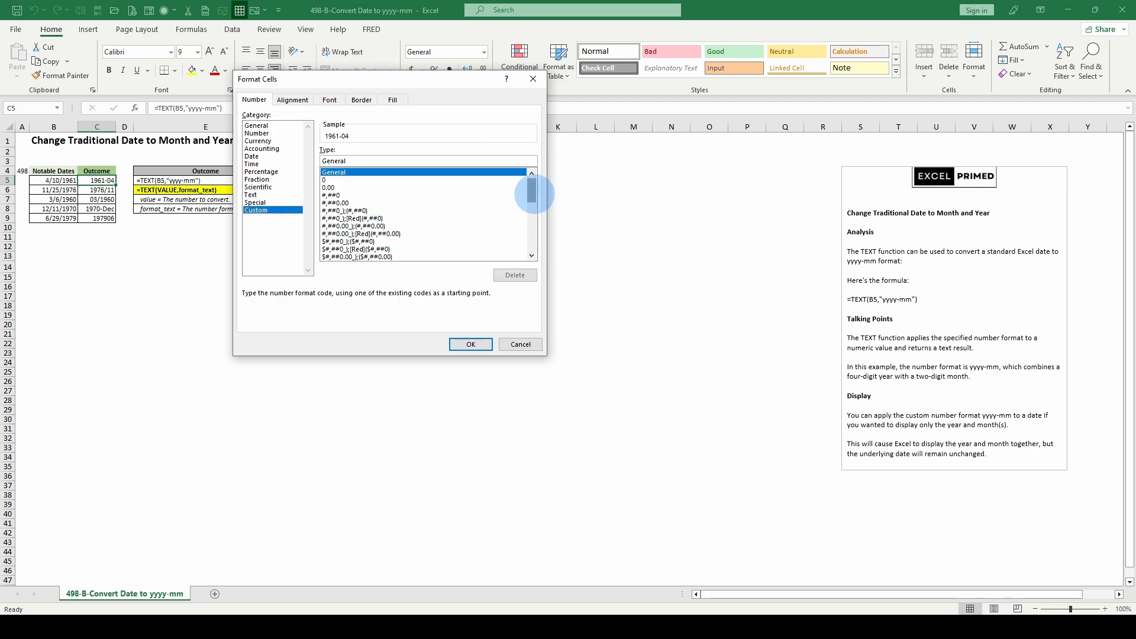
pyautogui.moveTo(533, 194); pyautogui.dragTo(529, 237)
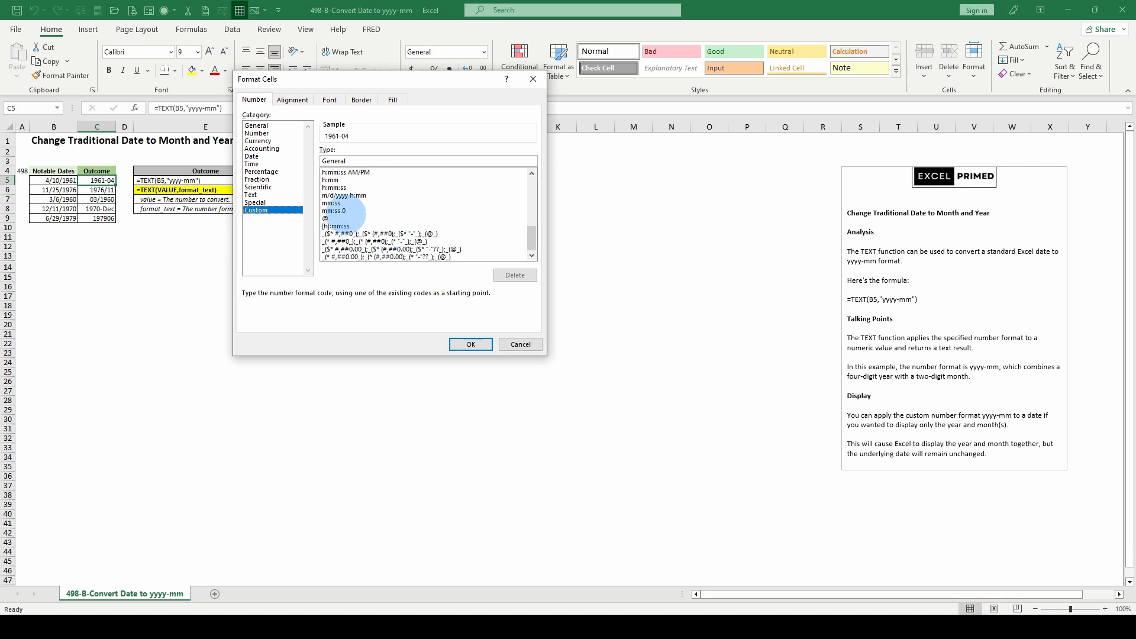
pyautogui.click(342, 210)
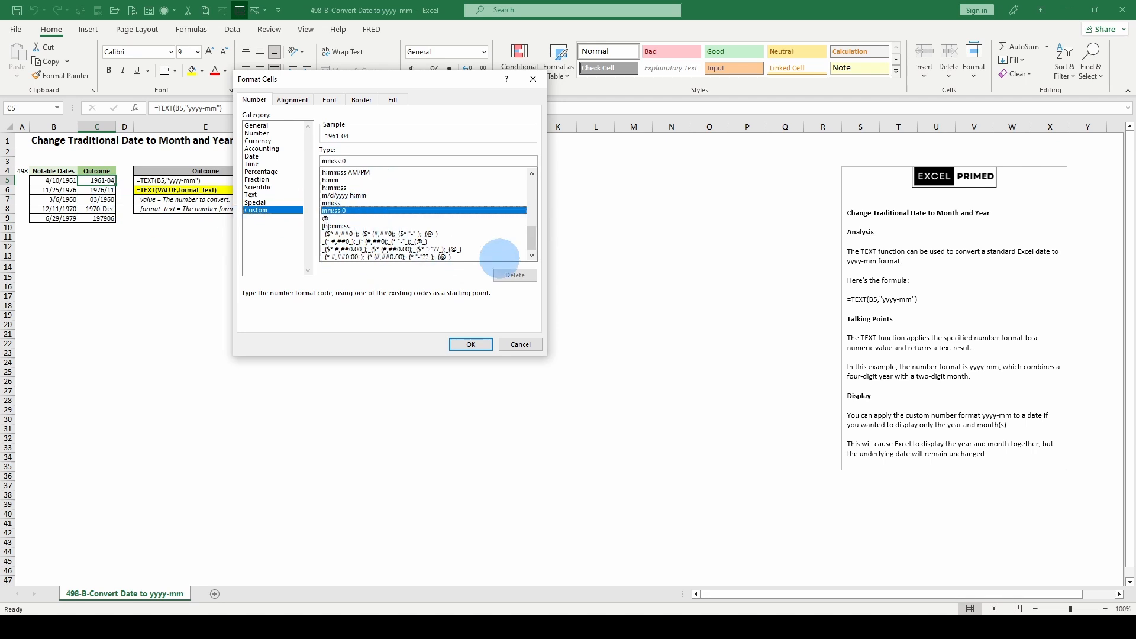
pyautogui.moveTo(530, 244); pyautogui.dragTo(521, 183)
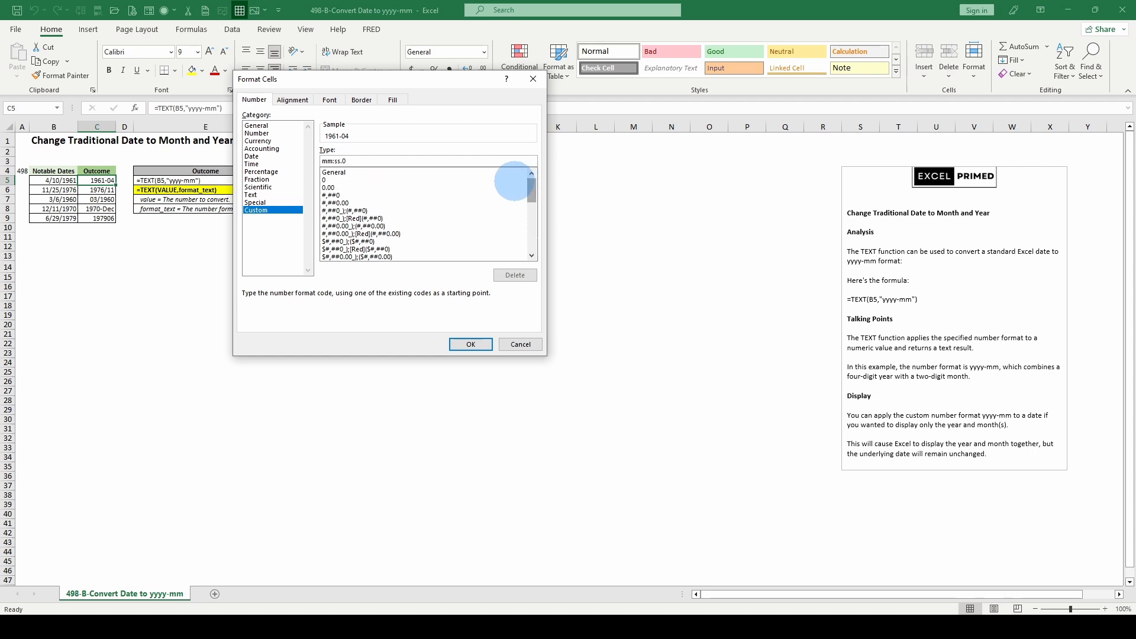
pyautogui.scroll(-10, 396, 205)
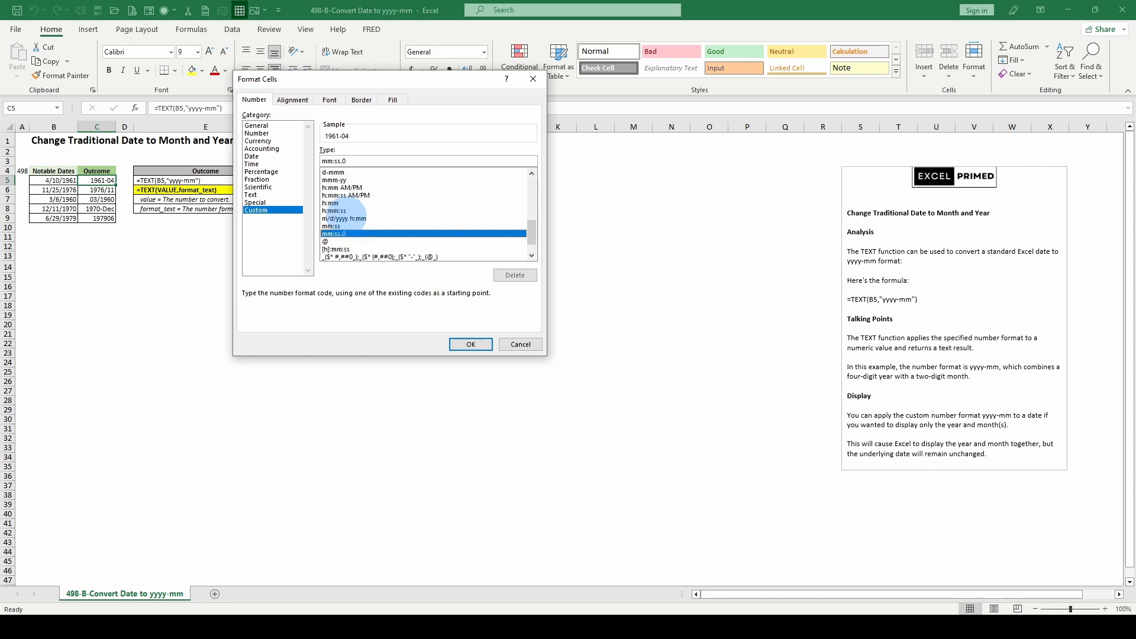
pyautogui.click(339, 210)
pyautogui.click(338, 193)
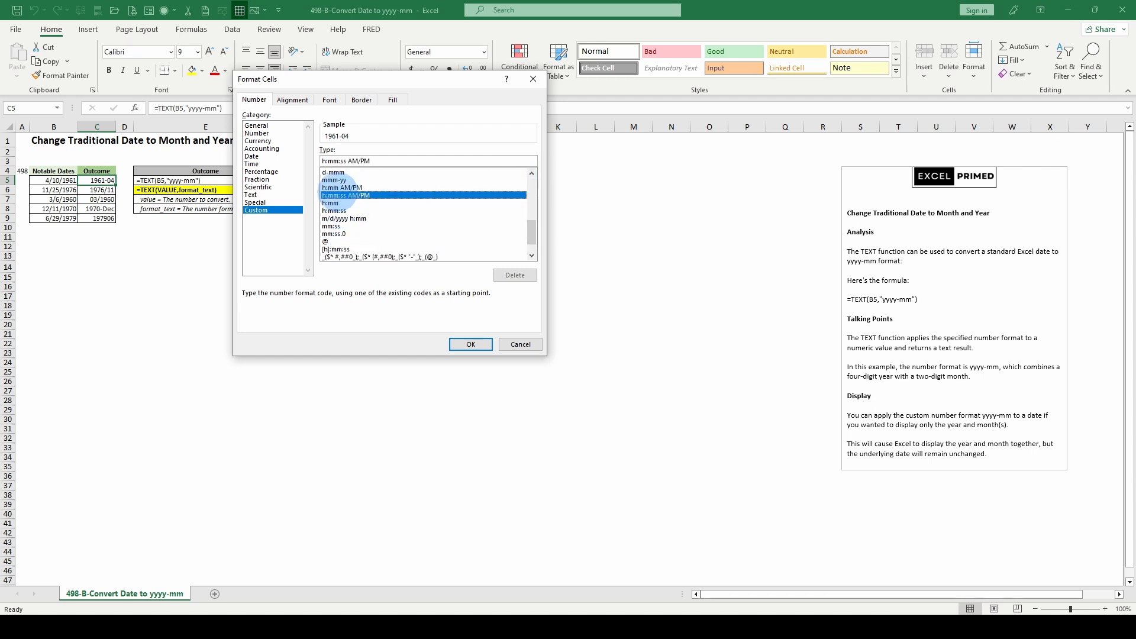
pyautogui.press('Up')
pyautogui.press('Up')
pyautogui.press('Up')
pyautogui.press('Up')
pyautogui.press('Up')
pyautogui.press('Up')
pyautogui.press('Up')
pyautogui.press('Up')
pyautogui.press('Up')
pyautogui.press('Up')
pyautogui.press('Up')
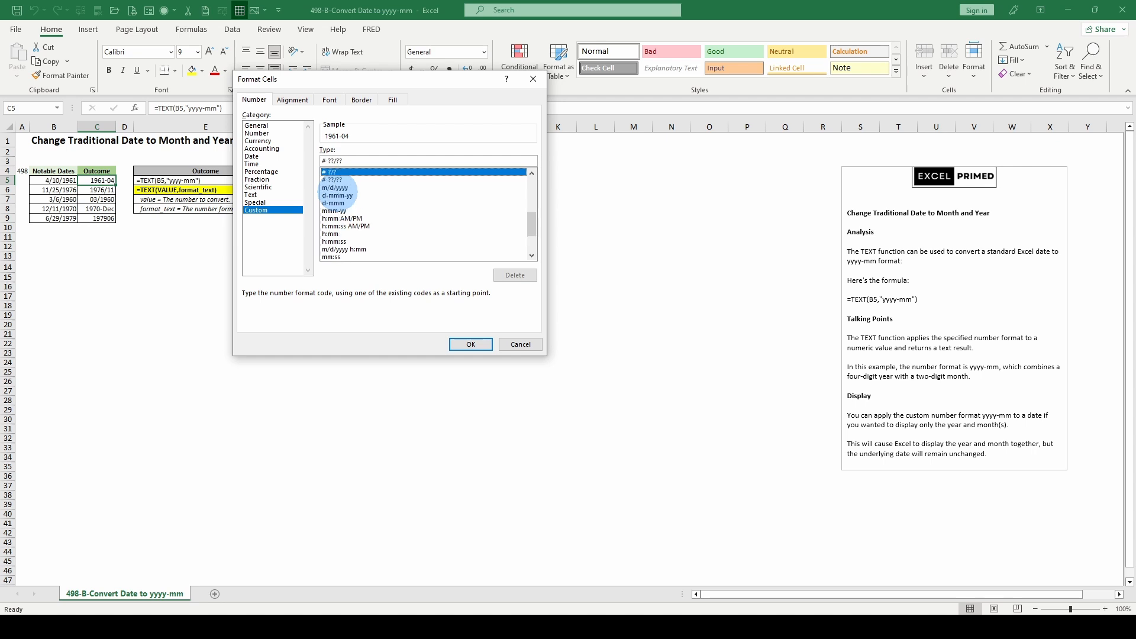
pyautogui.press('Up')
pyautogui.press('Up')
pyautogui.press('Up')
pyautogui.press('Up')
pyautogui.press('Up')
pyautogui.press('Up')
pyautogui.press('Up')
pyautogui.press('Up')
pyautogui.press('Up')
pyautogui.press('Up')
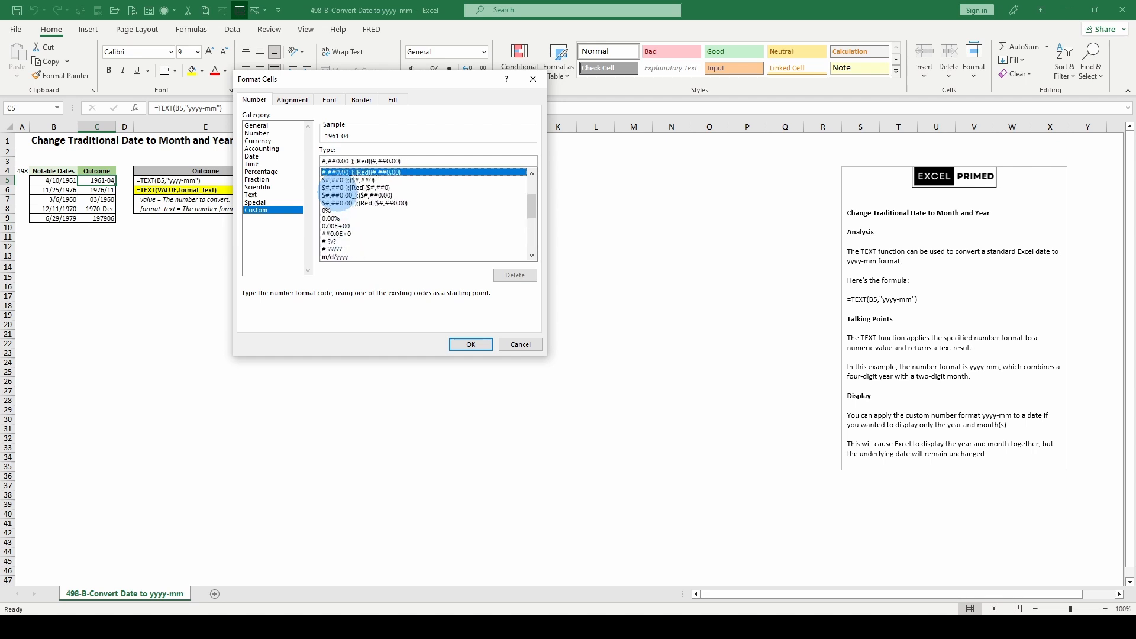
pyautogui.press('Up')
pyautogui.press('Up')
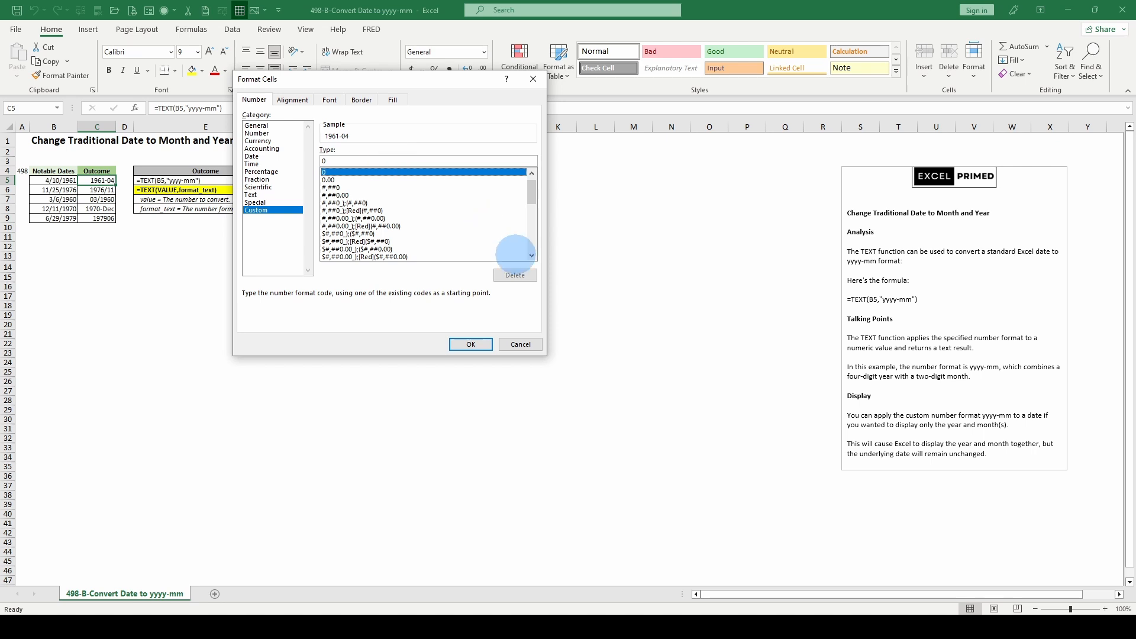
pyautogui.scroll(-2, 426, 223)
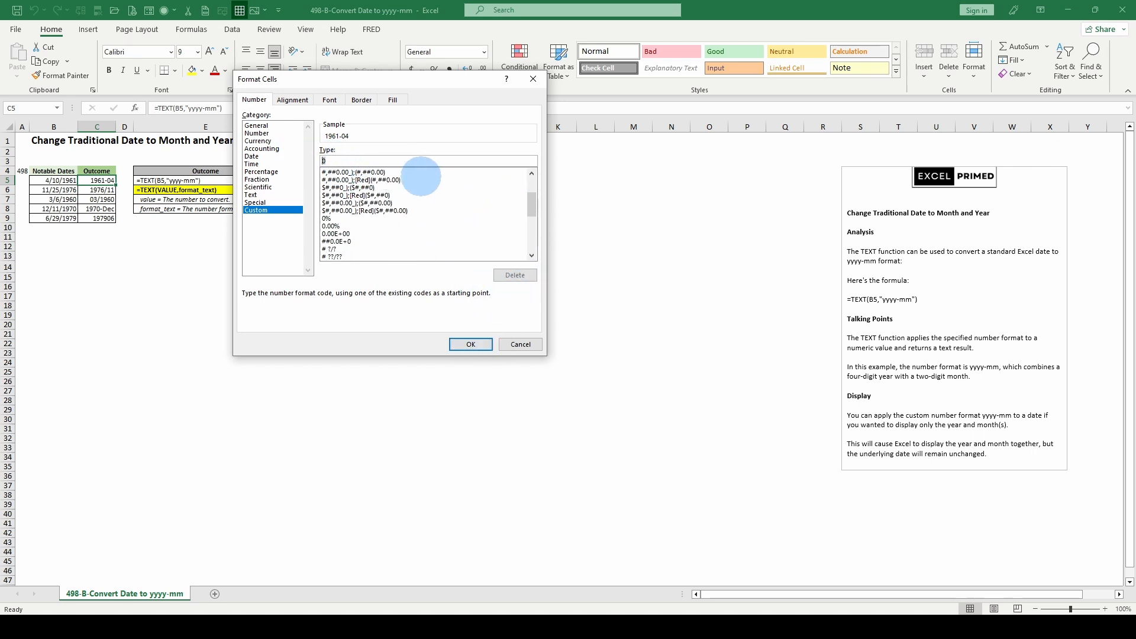
# Try the custom number format code mm-yy on cell C5, and close the formatting dialog without applying it
pyautogui.write('mm')
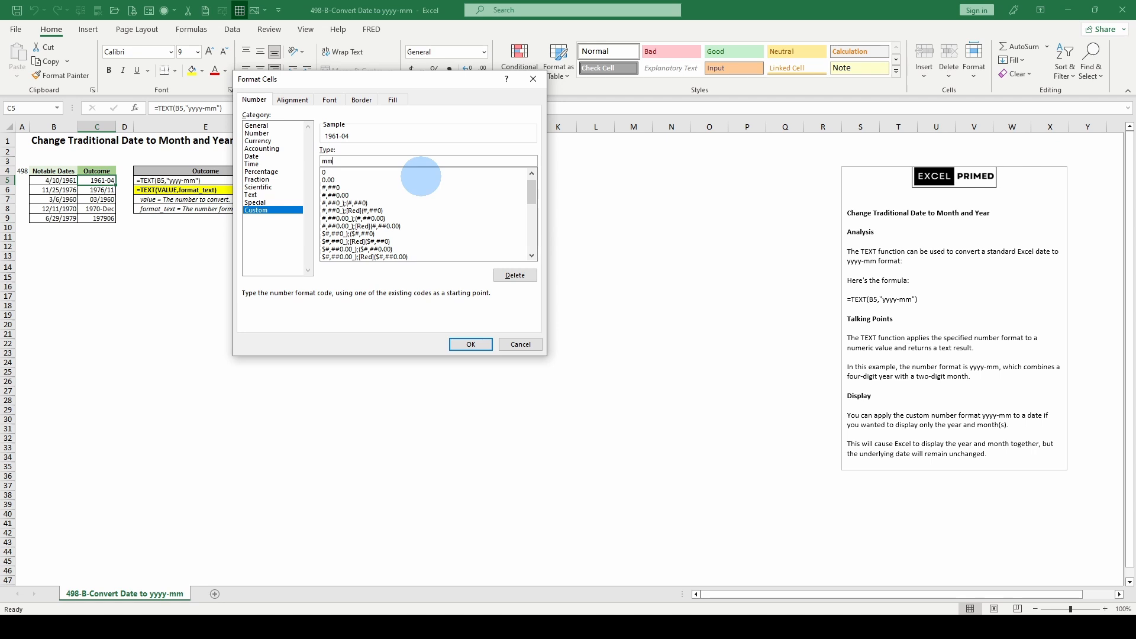
pyautogui.write('-yy')
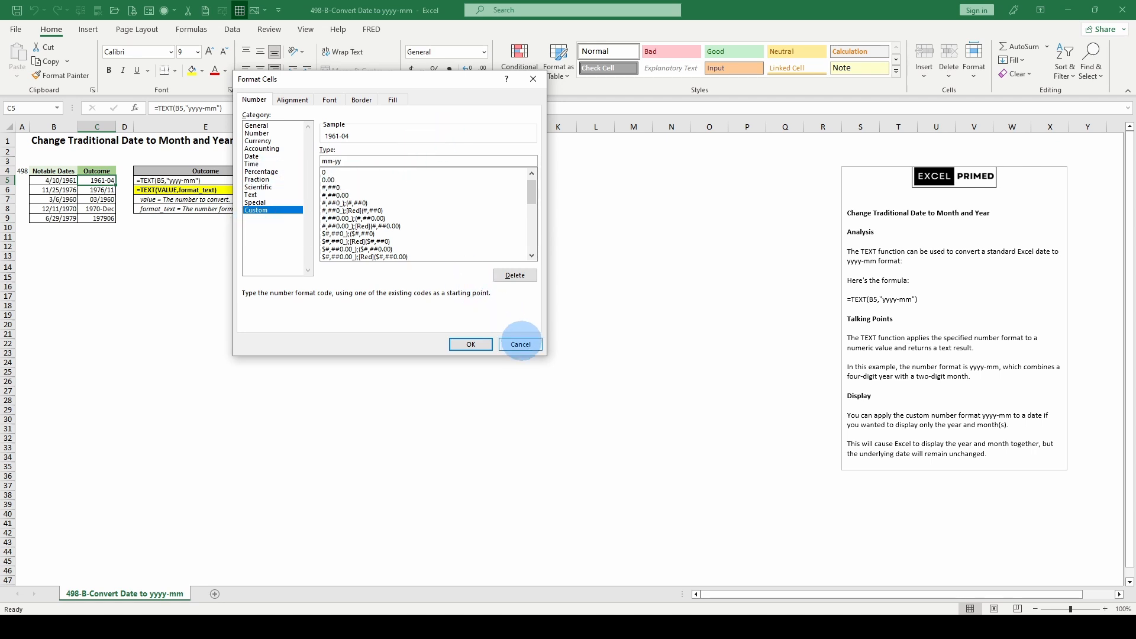
pyautogui.click(520, 344)
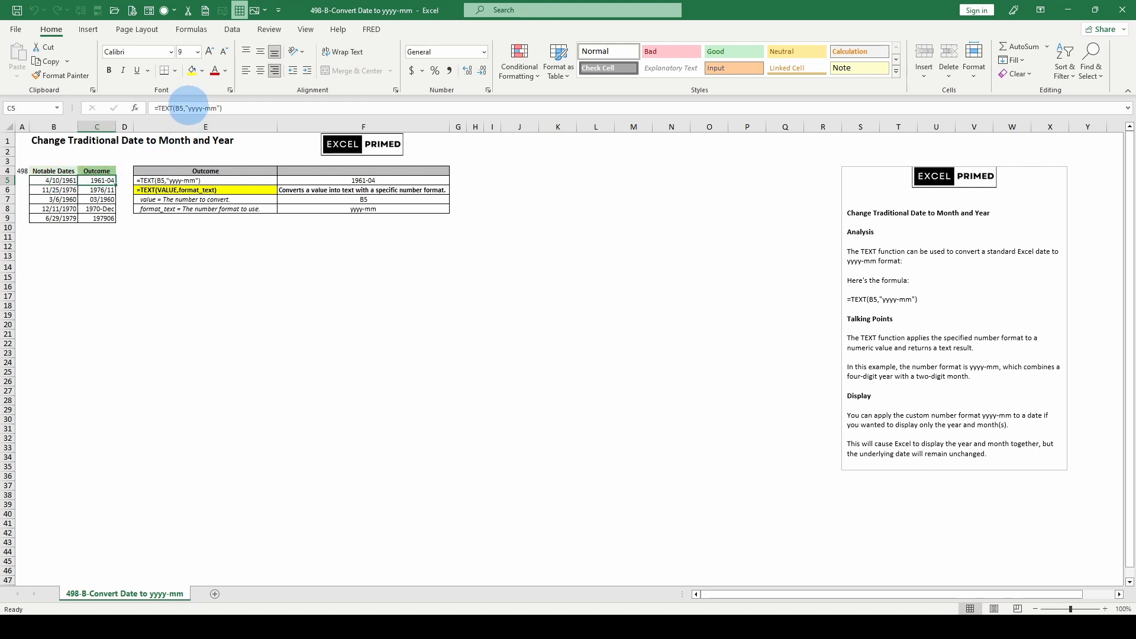
# Examine the format text in C5's TEXT formula and the custom number format list for that cell
pyautogui.moveTo(188, 109); pyautogui.dragTo(217, 108)
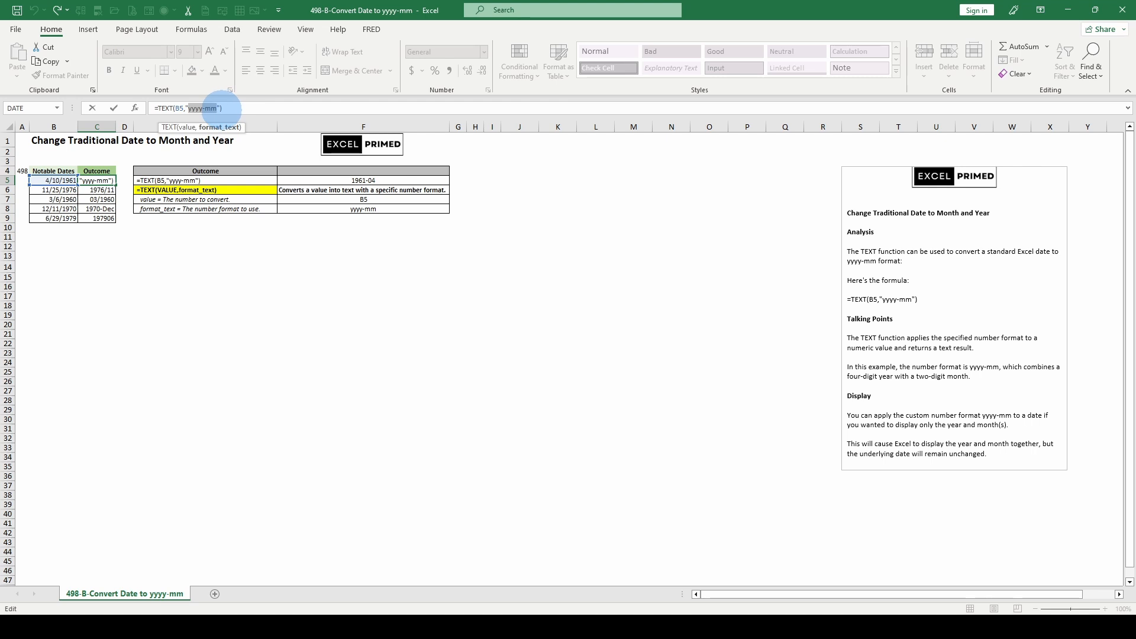
pyautogui.hotkey('ctrl', 'Return')
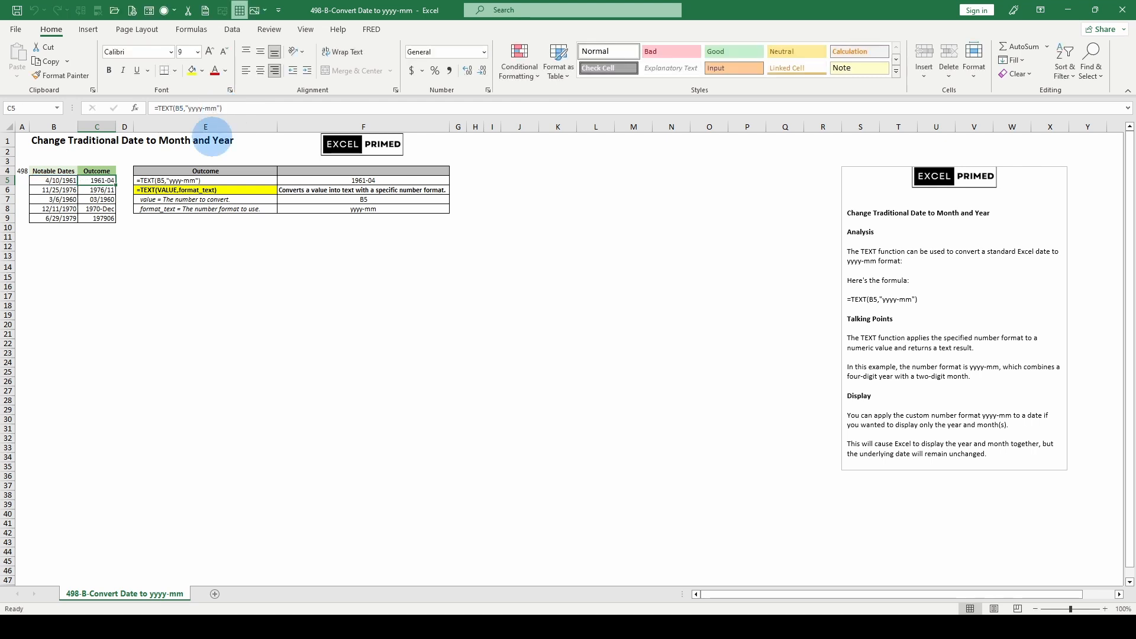
pyautogui.hotkey('ctrl', '1')
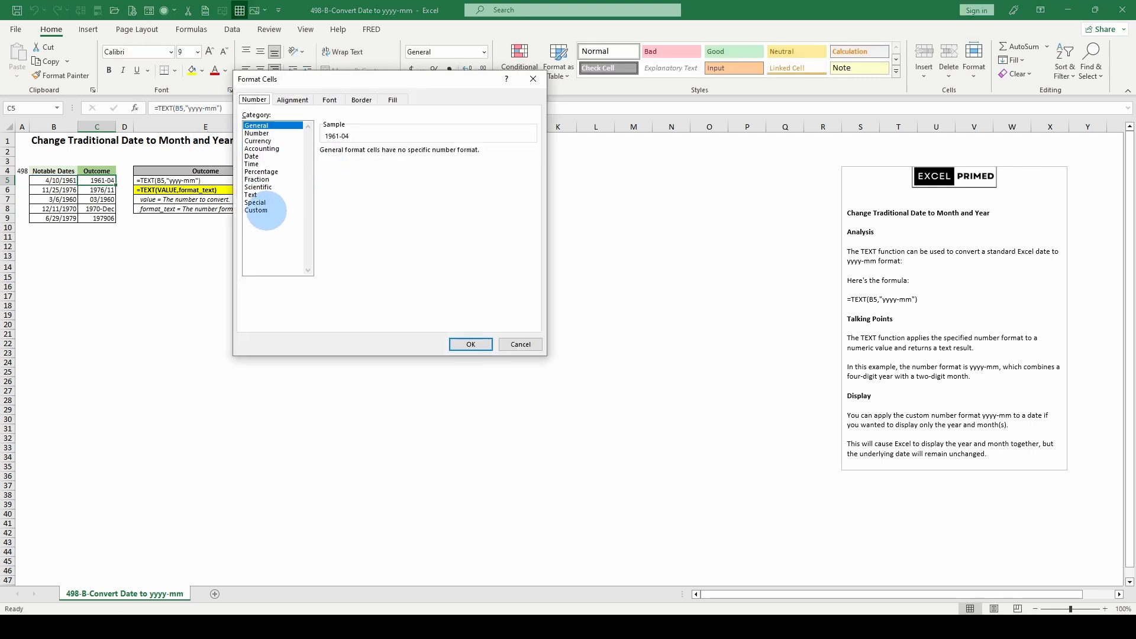
pyautogui.click(260, 210)
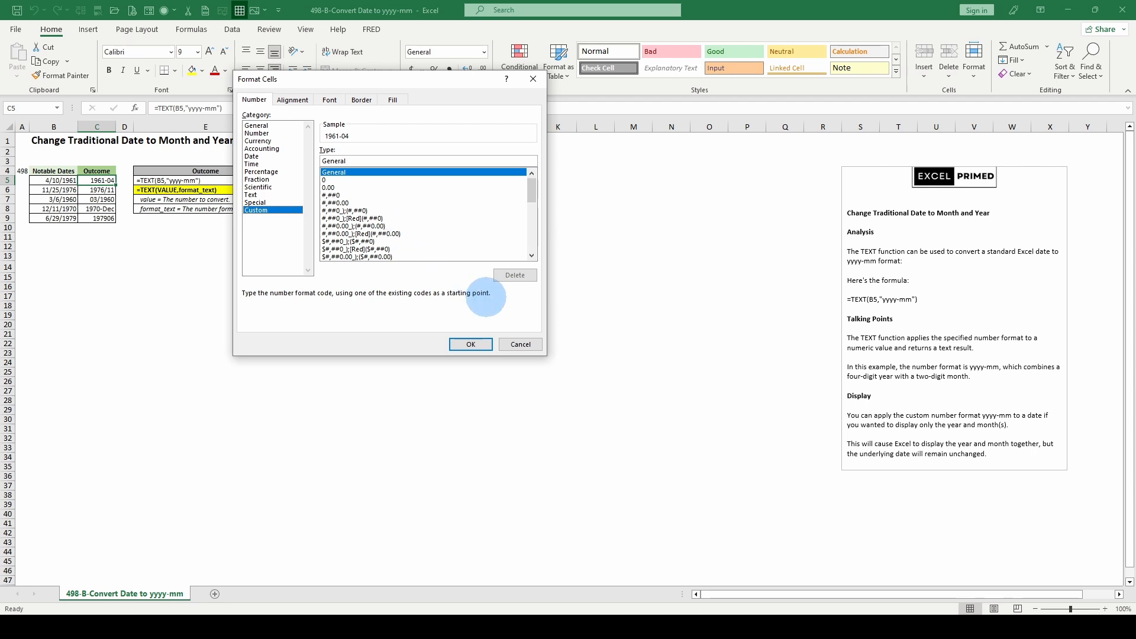
pyautogui.press('Escape')
# Preview built-in custom formats on the date in B5, including d-mmm-yy, d-mmm, mm:ss.0 and the accounting formats
pyautogui.click(58, 177)
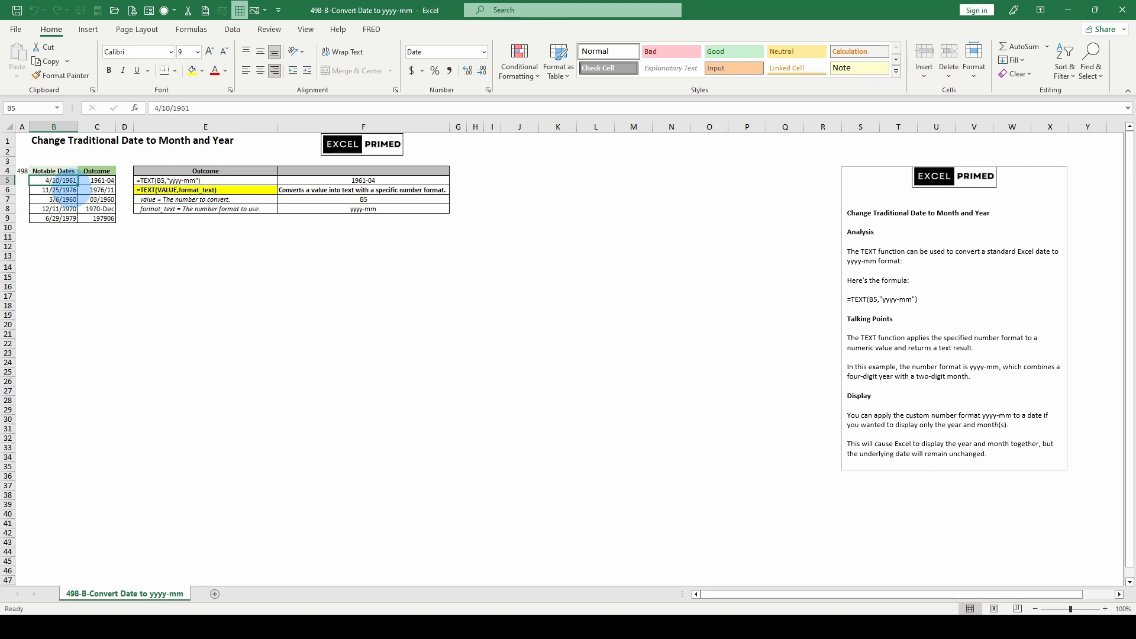
pyautogui.hotkey('ctrl', '1')
pyautogui.click(276, 211)
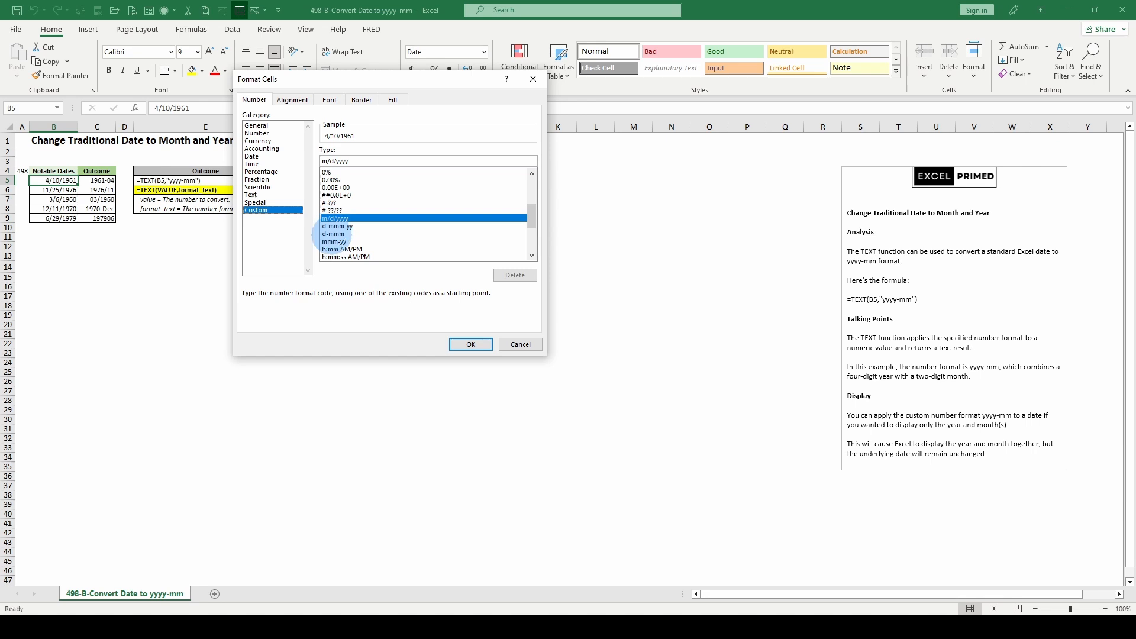
pyautogui.click(336, 226)
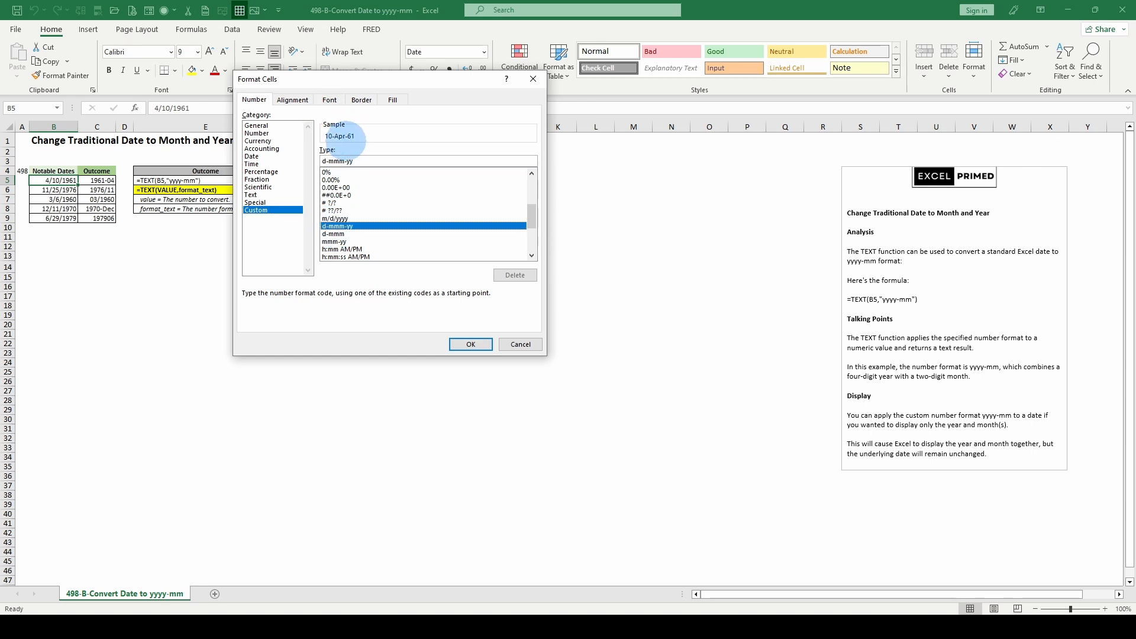
pyautogui.click(335, 234)
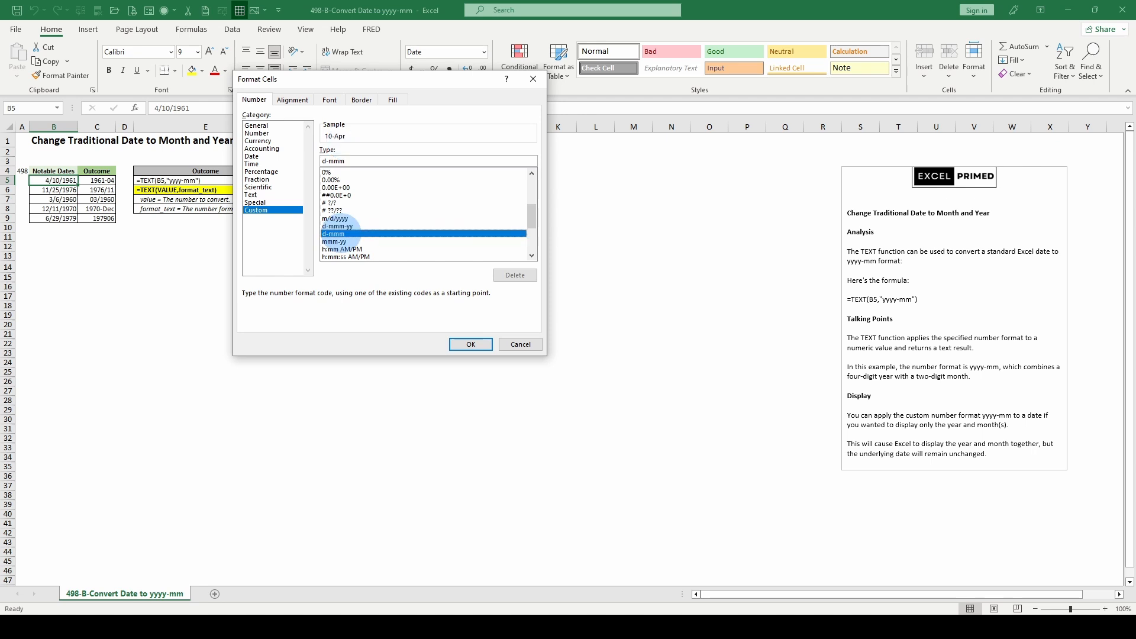
pyautogui.click(338, 249)
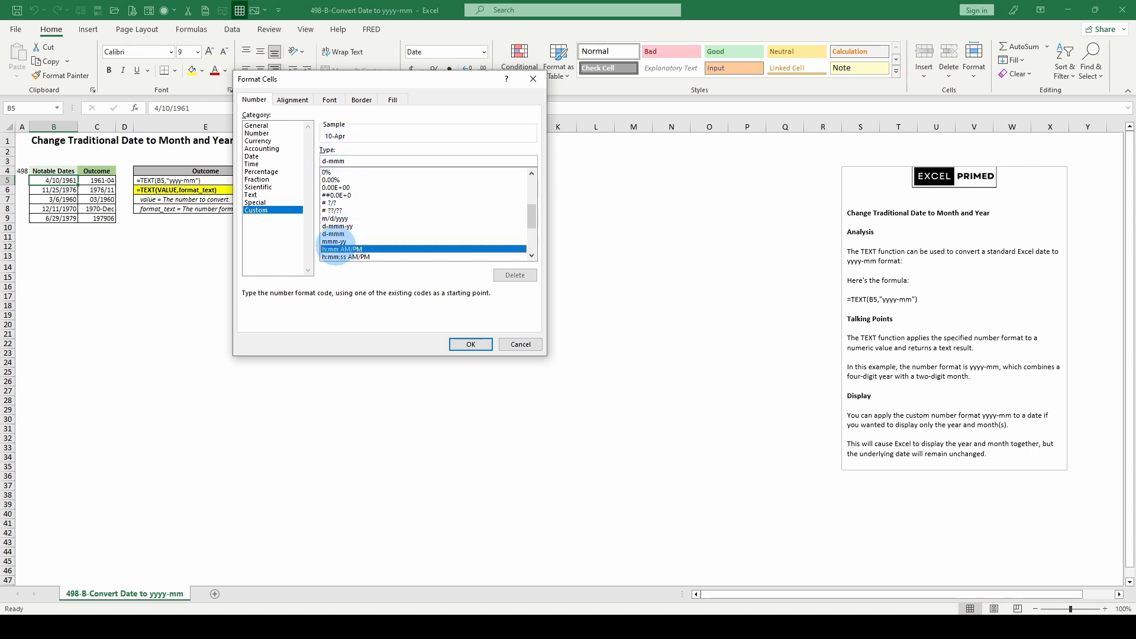
pyautogui.scroll(-3, 355, 233)
pyautogui.click(335, 227)
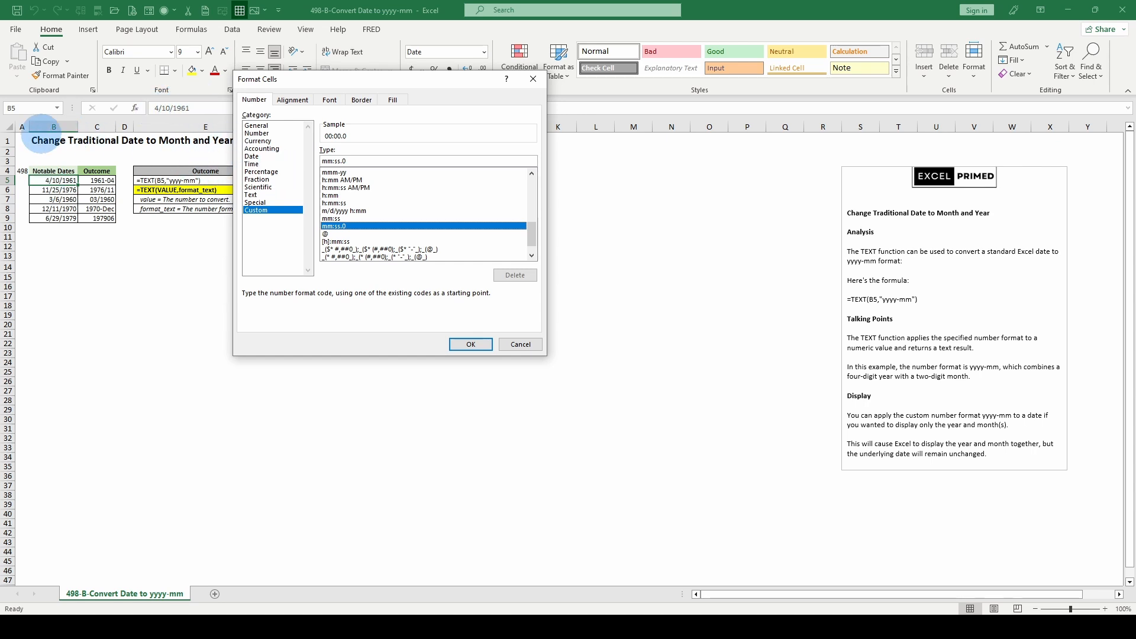
pyautogui.scroll(-1, 382, 235)
pyautogui.click(382, 234)
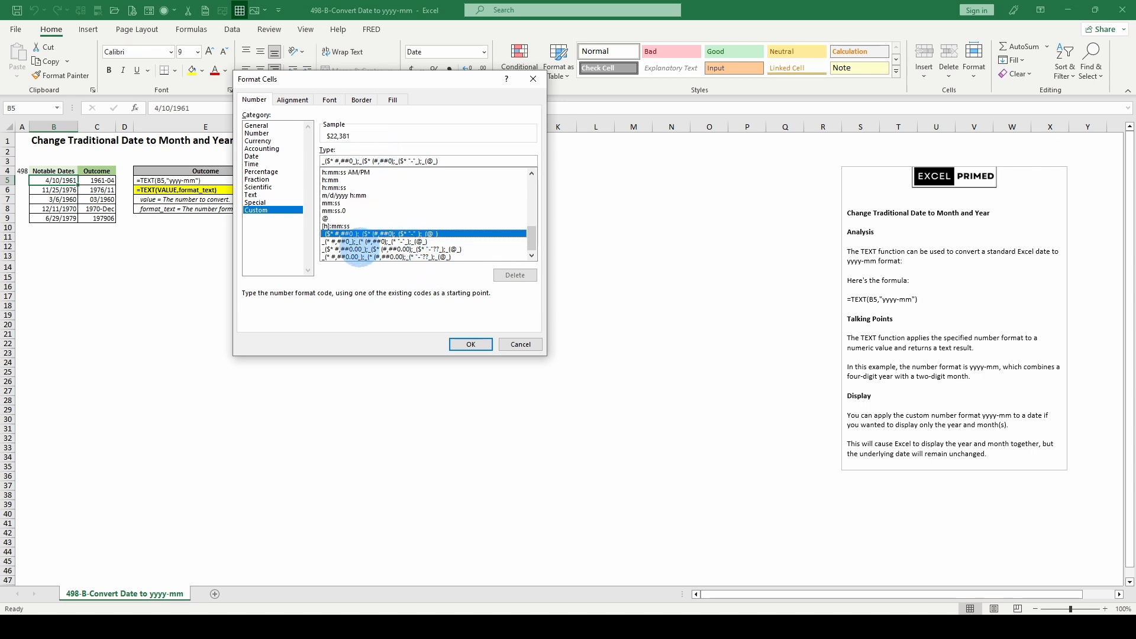
pyautogui.click(360, 250)
pyautogui.click(361, 257)
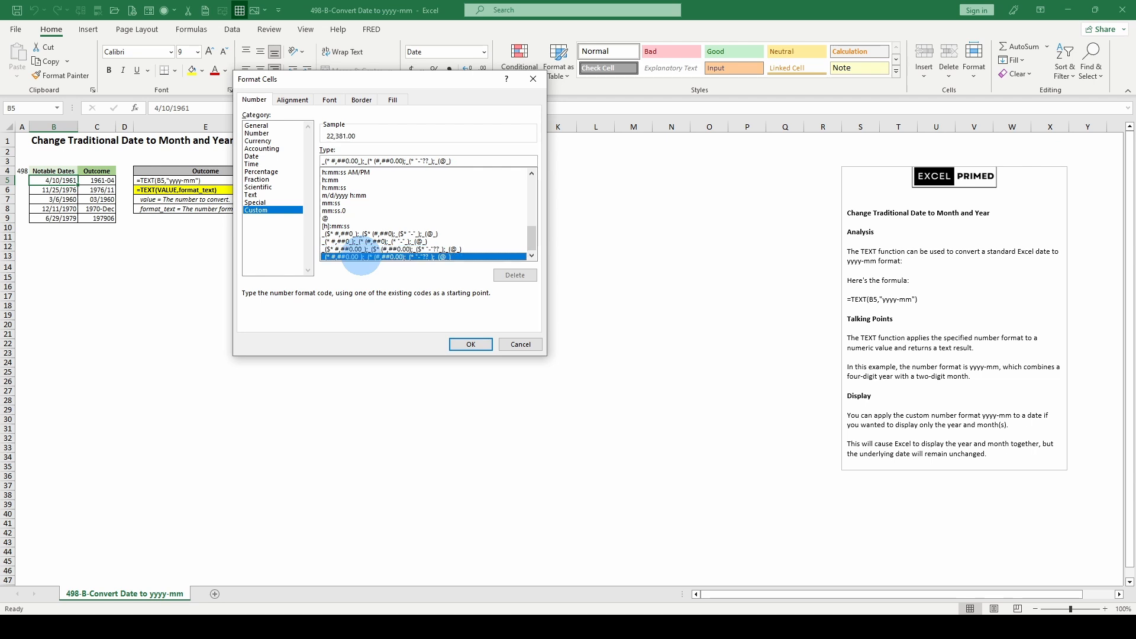
pyautogui.scroll(9, 370, 242)
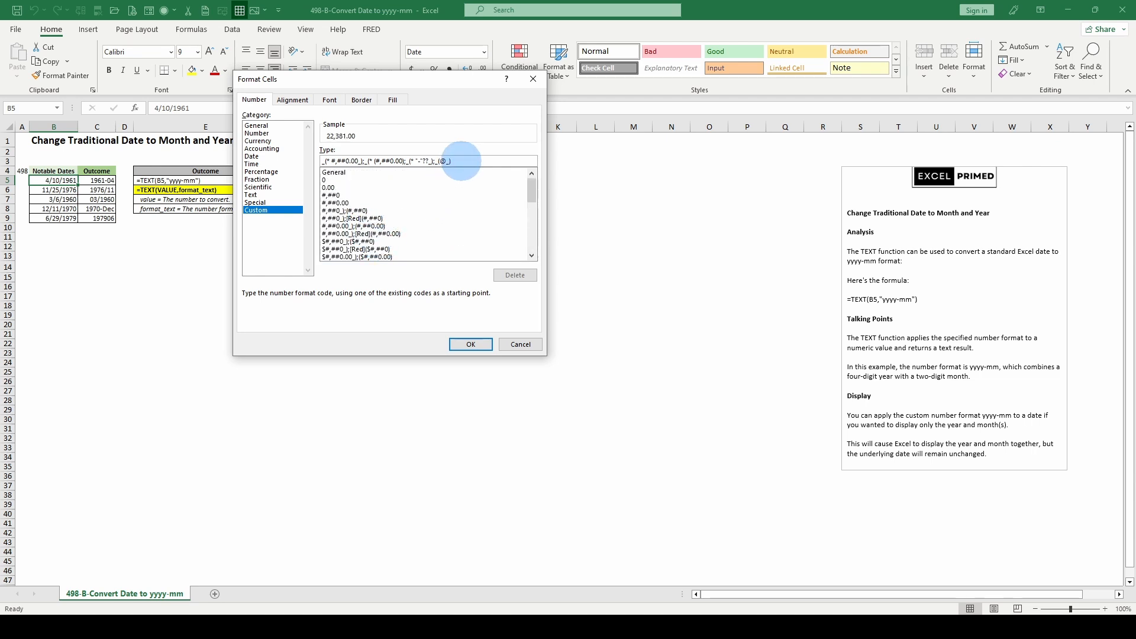
# Enter the custom format code yyyy-mm for B5 to preview it, and move the dialog to compare with the sheet
pyautogui.moveTo(461, 161); pyautogui.dragTo(325, 161)
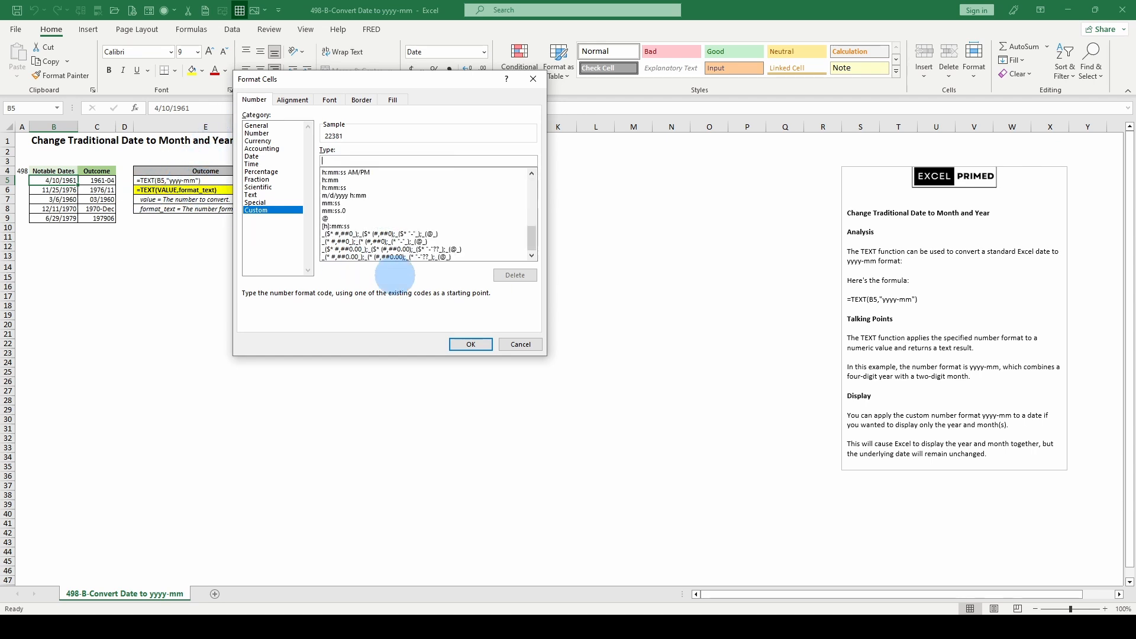
pyautogui.write('yyyy-mm')
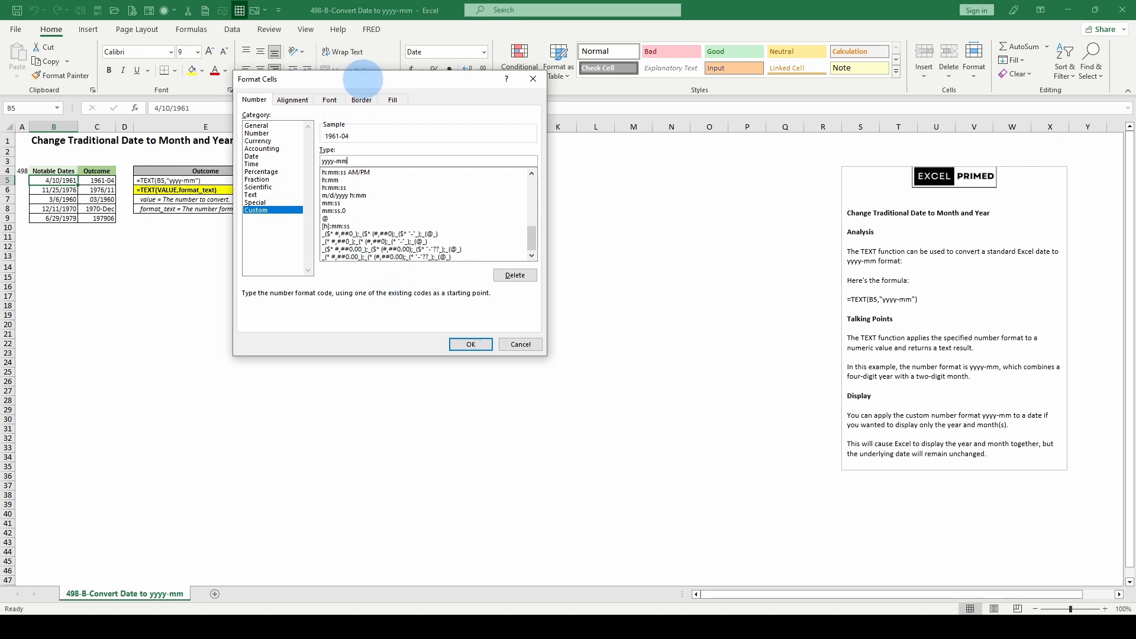
pyautogui.moveTo(364, 80); pyautogui.dragTo(538, 103)
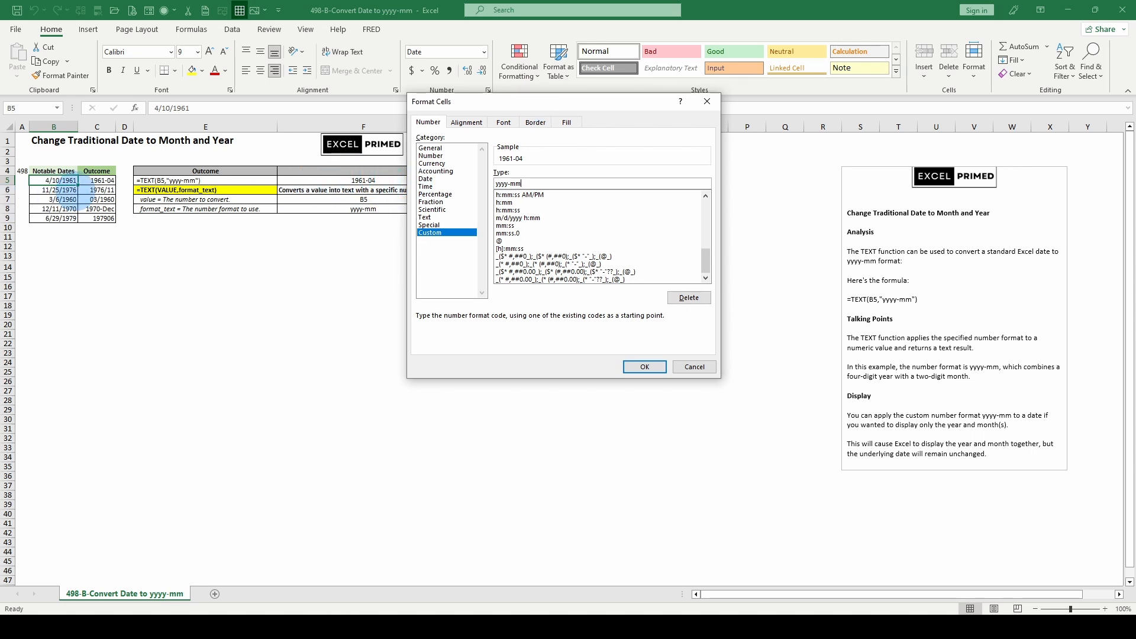
pyautogui.moveTo(536, 103); pyautogui.dragTo(257, 108)
# Change the custom format code for B5 to yy-mmmm to preview a two-digit year with the full month name
pyautogui.click(222, 189)
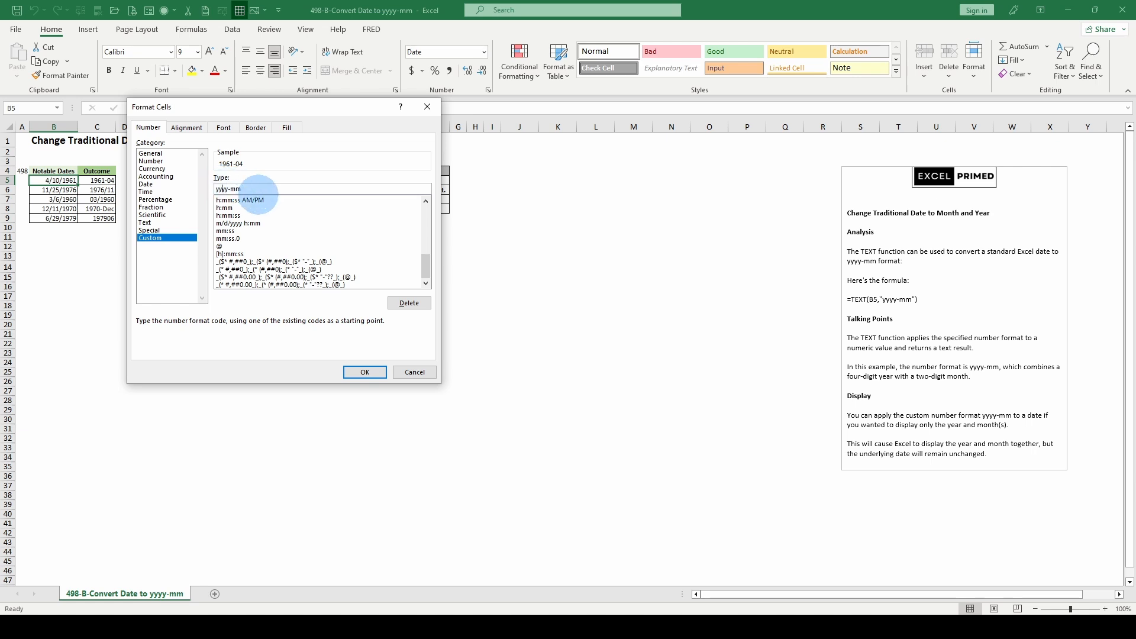
pyautogui.press('BackSpace')
pyautogui.press('BackSpace')
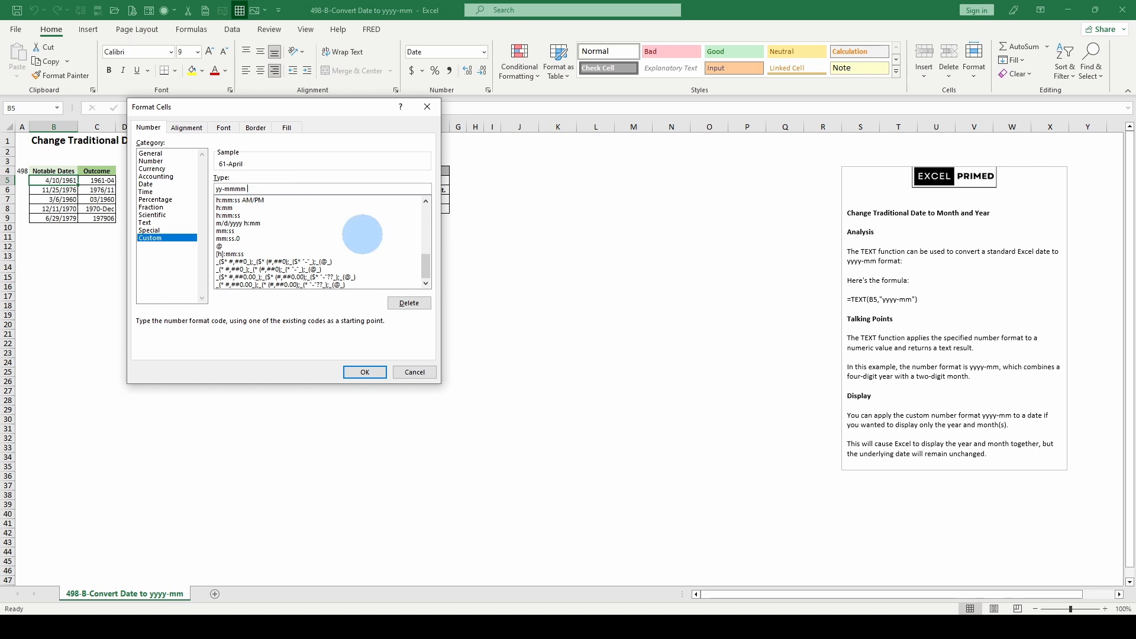
# Preview the custom format code mmmm dd, yyyy on B5, and close the formatting dialog without applying it
pyautogui.press('BackSpace')
pyautogui.press('BackSpace')
pyautogui.press('BackSpace')
pyautogui.press('BackSpace')
pyautogui.press('BackSpace')
pyautogui.press('BackSpace')
pyautogui.write('mmm')
pyautogui.write('yyyy')
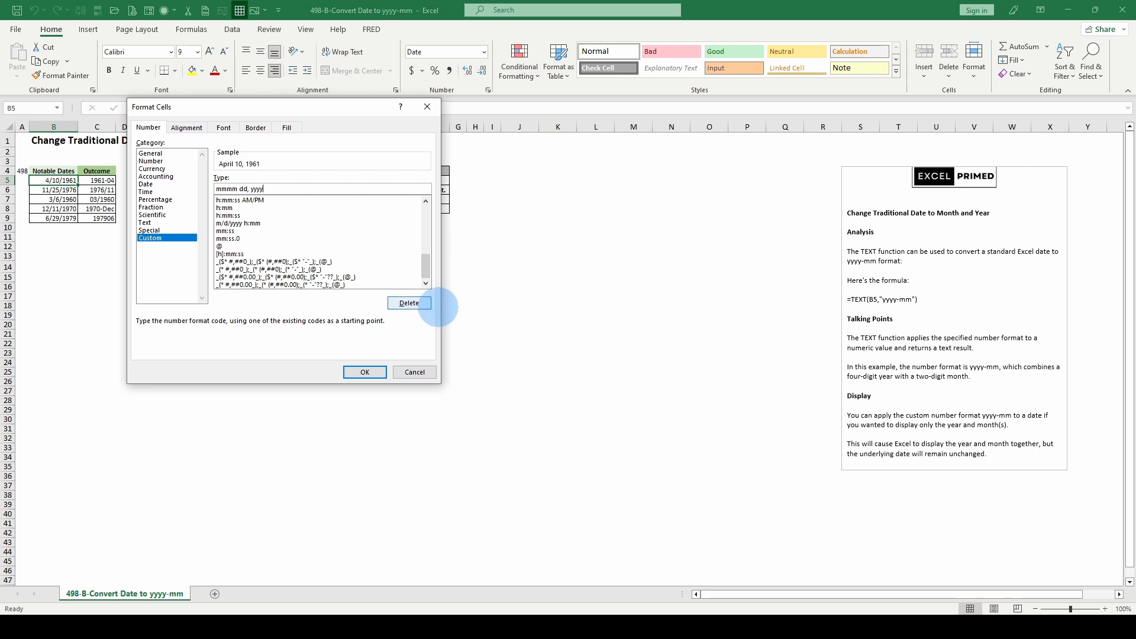
pyautogui.click(413, 372)
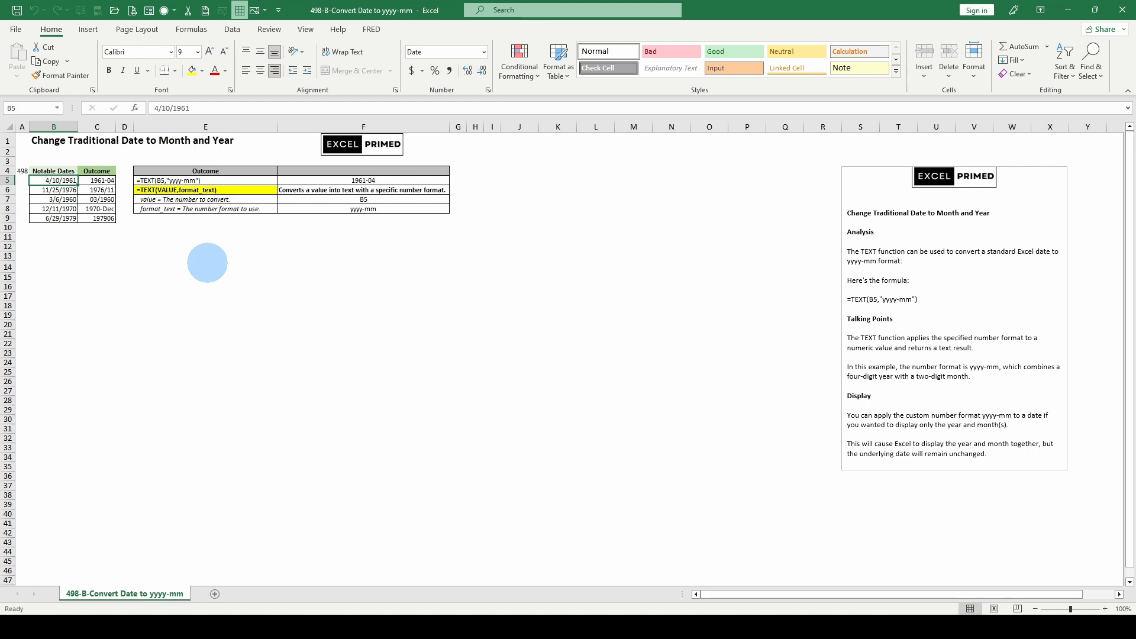
pyautogui.click(316, 259)
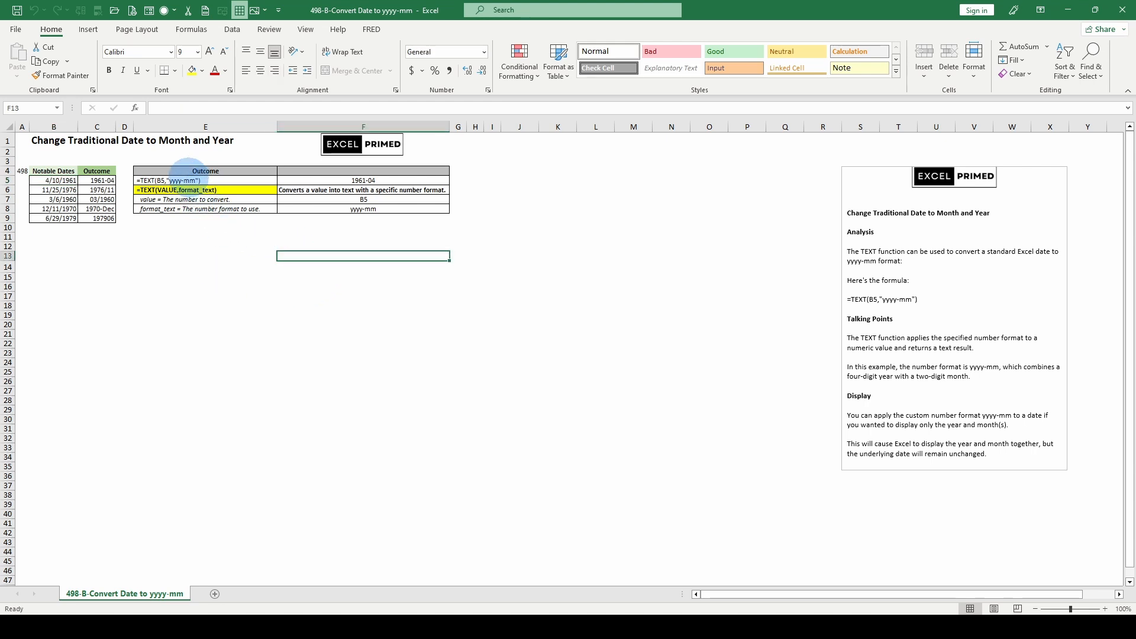
# Check the formula in C5 and enter =C5 in cell C13 to reference the converted date
pyautogui.click(97, 180)
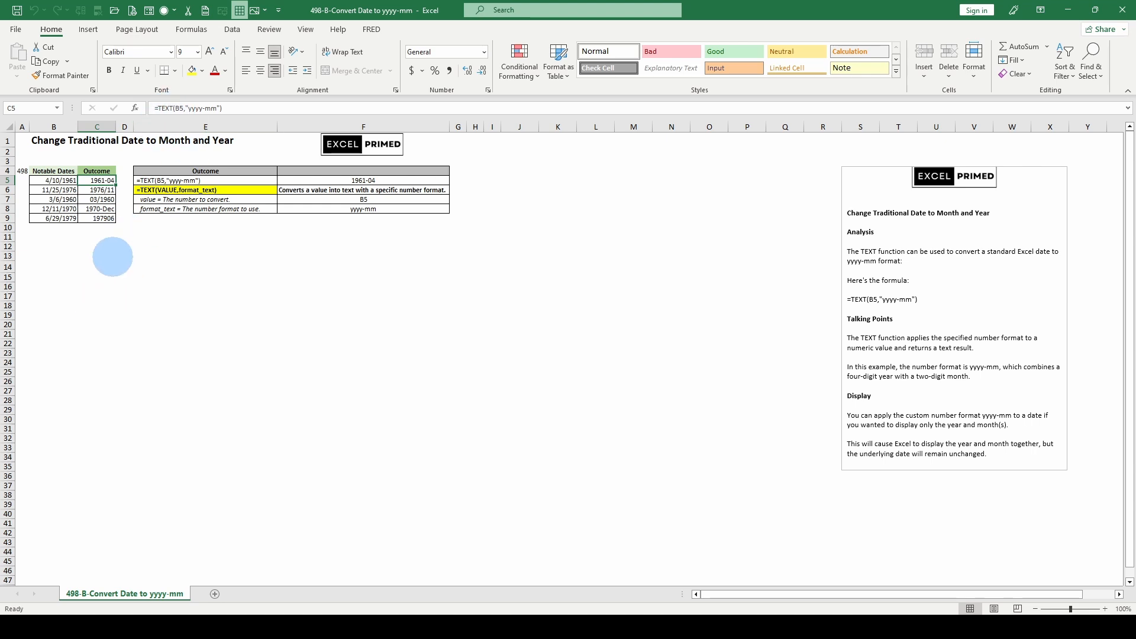
pyautogui.click(108, 256)
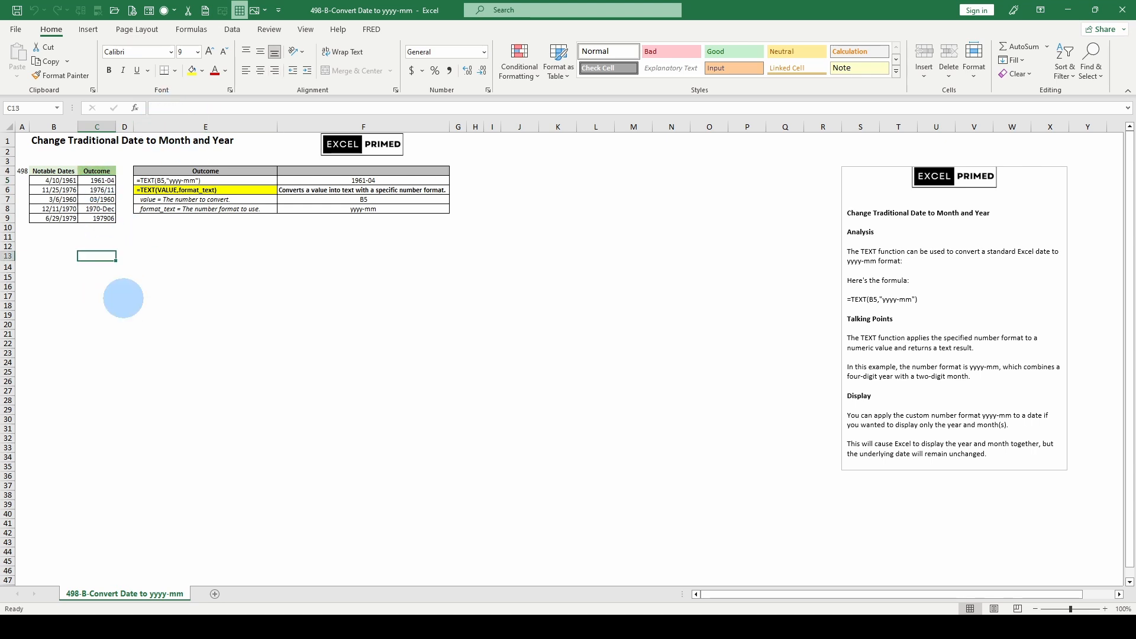
pyautogui.write('=')
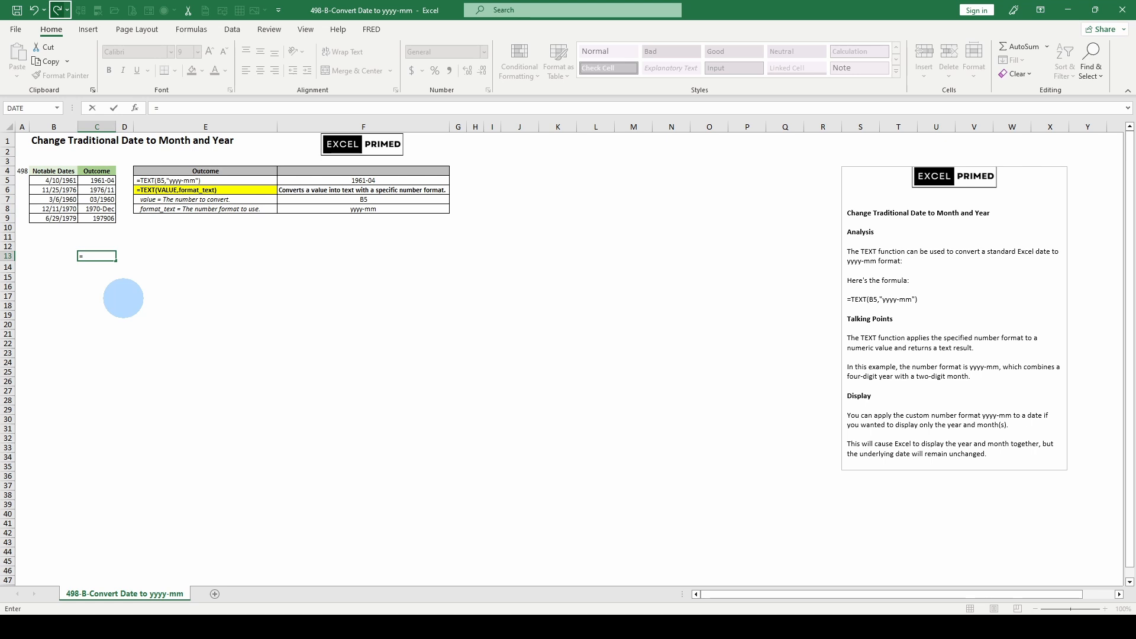
pyautogui.click(106, 180)
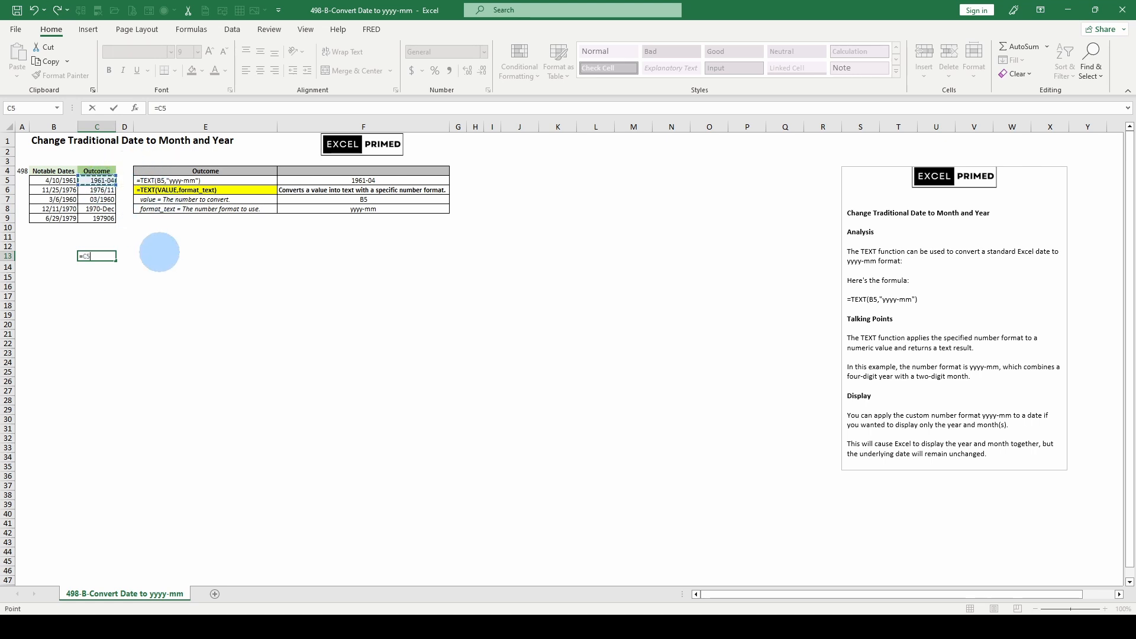
pyautogui.hotkey('ctrl', 'Return')
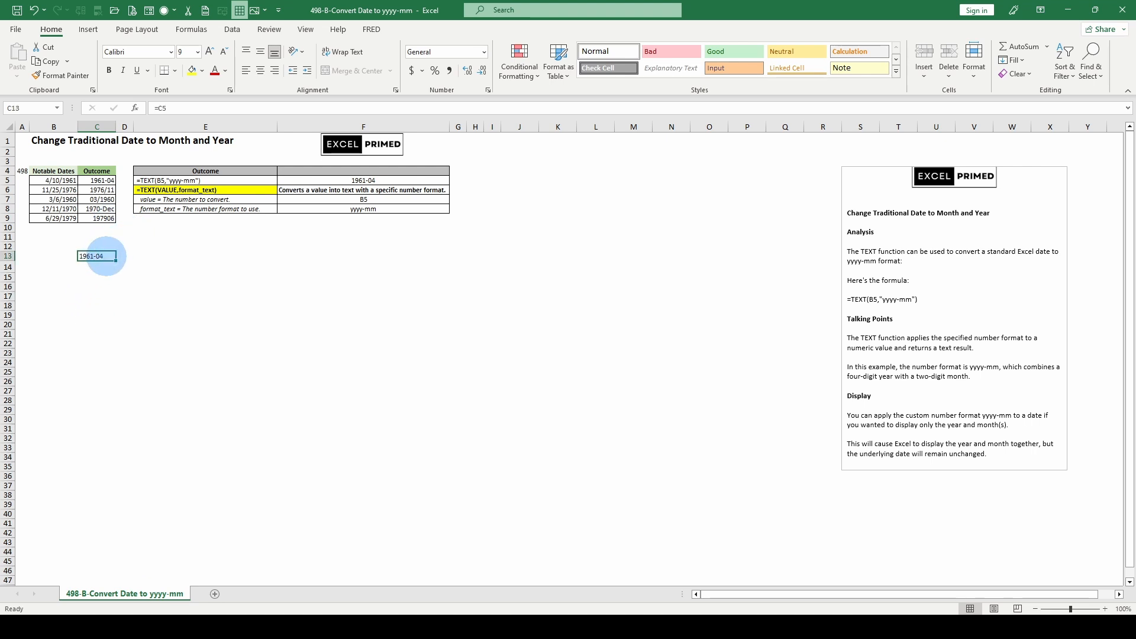
# Apply the General number format to the date in B5, compare it with C13, and undo the format change
pyautogui.click(59, 179)
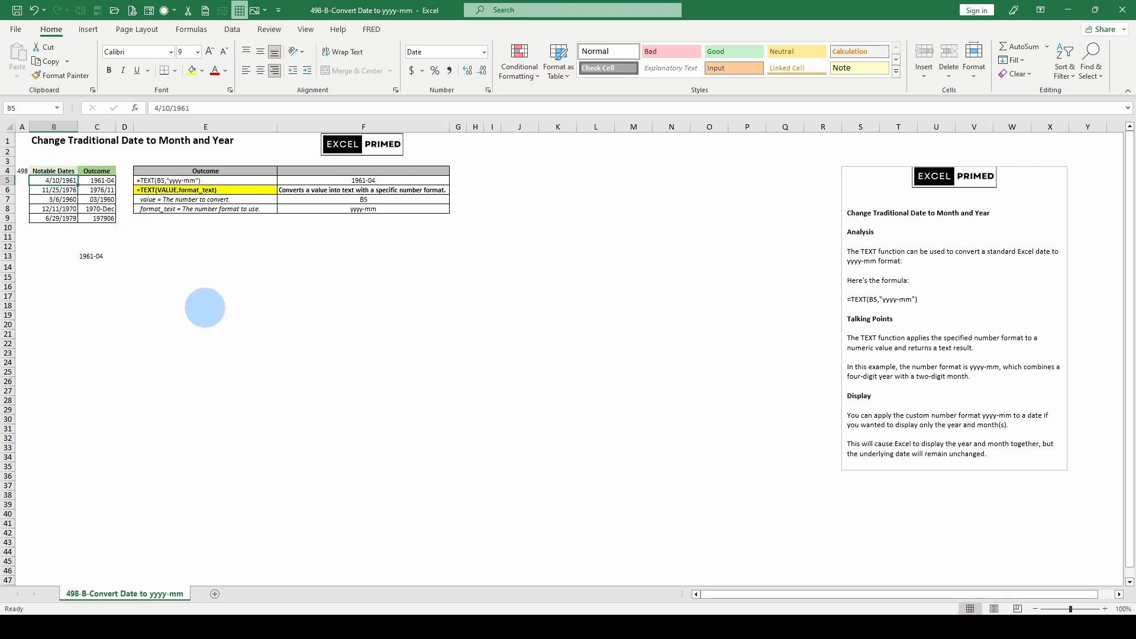
pyautogui.click(484, 53)
pyautogui.click(453, 71)
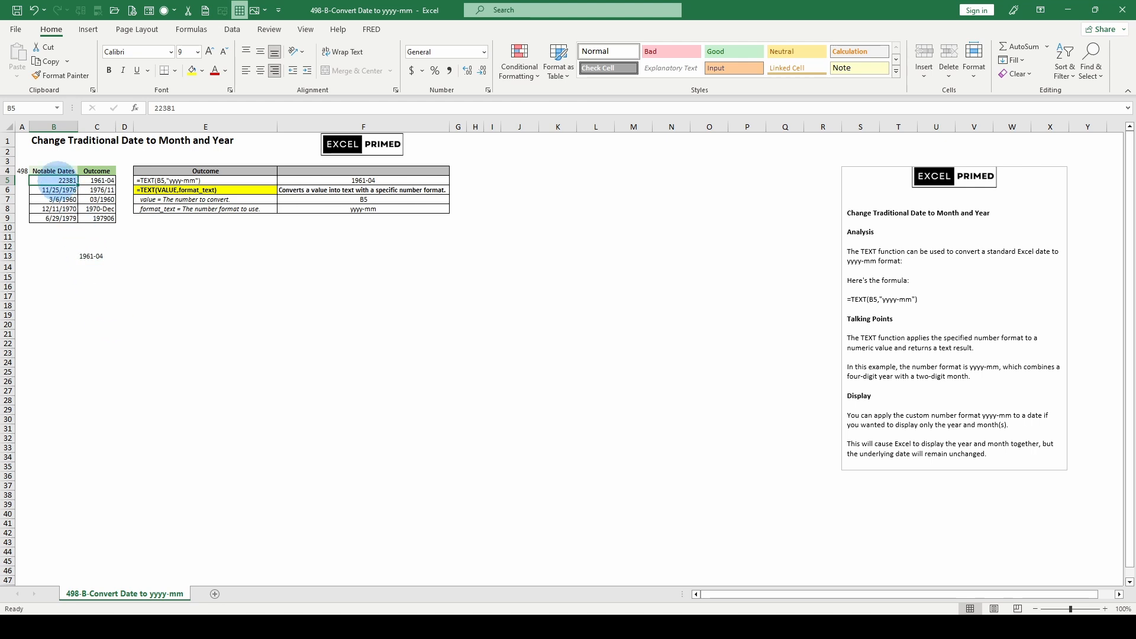
pyautogui.click(94, 254)
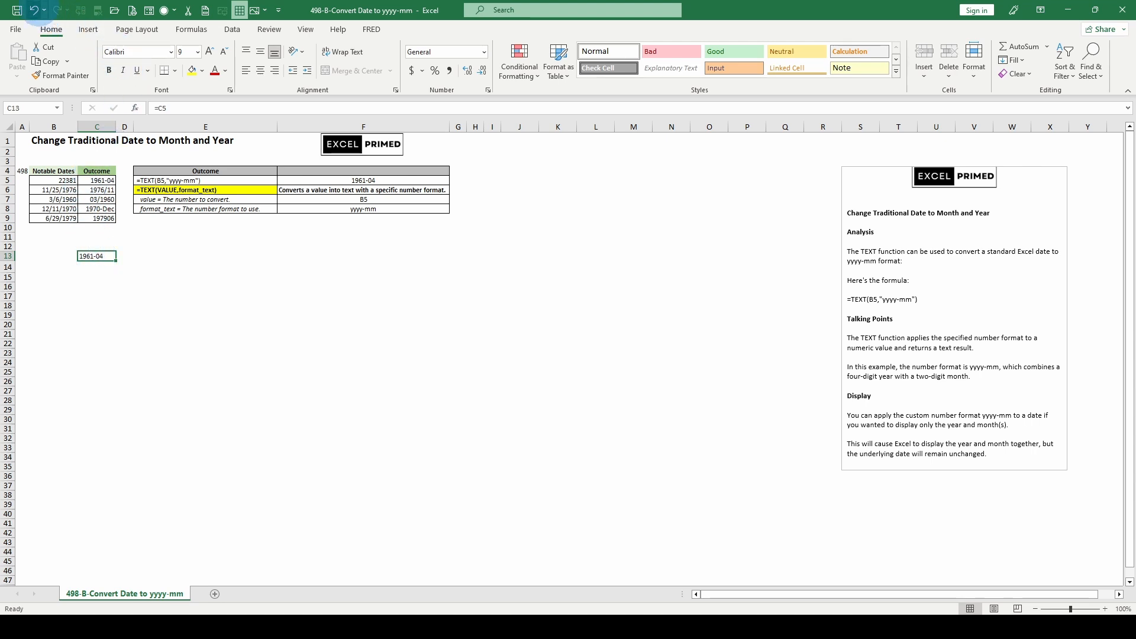
pyautogui.click(34, 10)
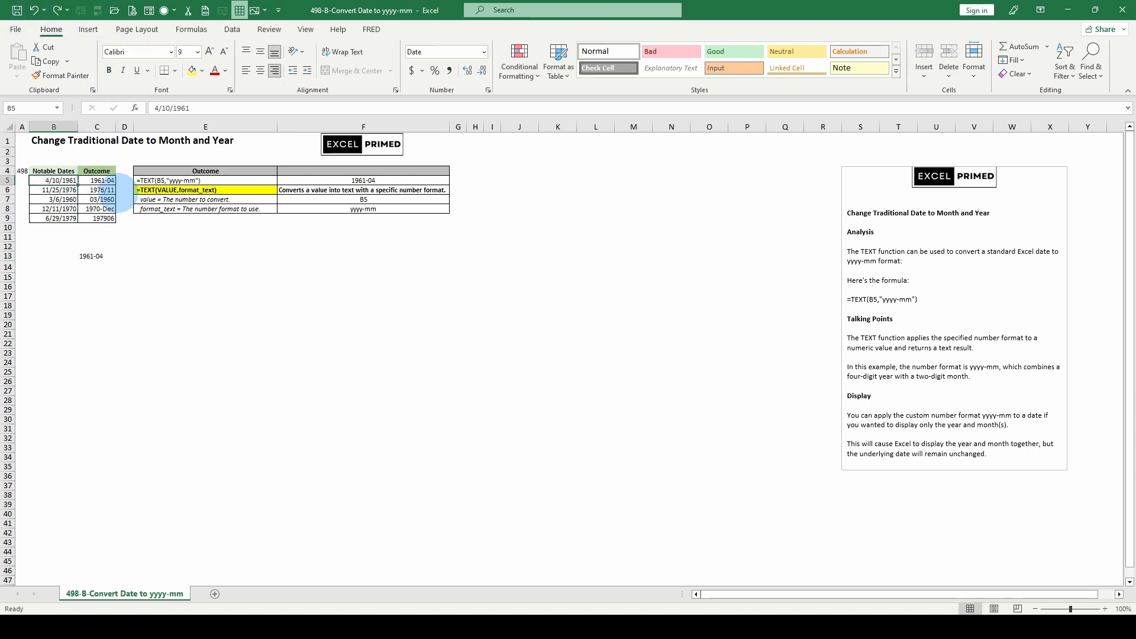
# Review the TEXT formula in C5, and start overwriting cell C13 with a value beginning with 4
pyautogui.click(98, 180)
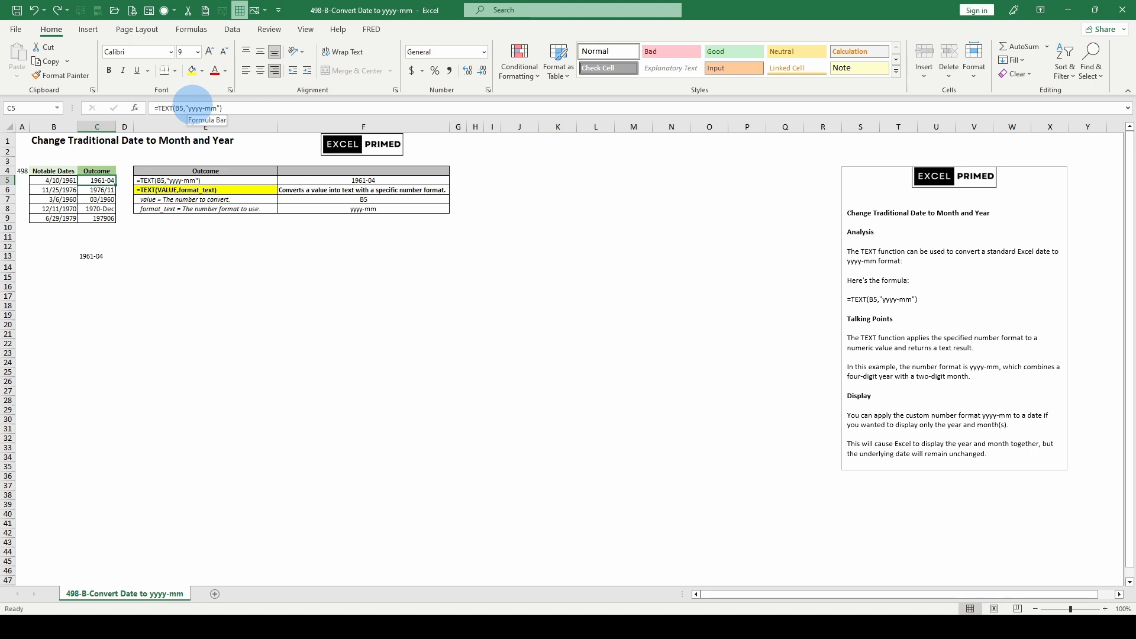
pyautogui.click(88, 255)
pyautogui.write('4')
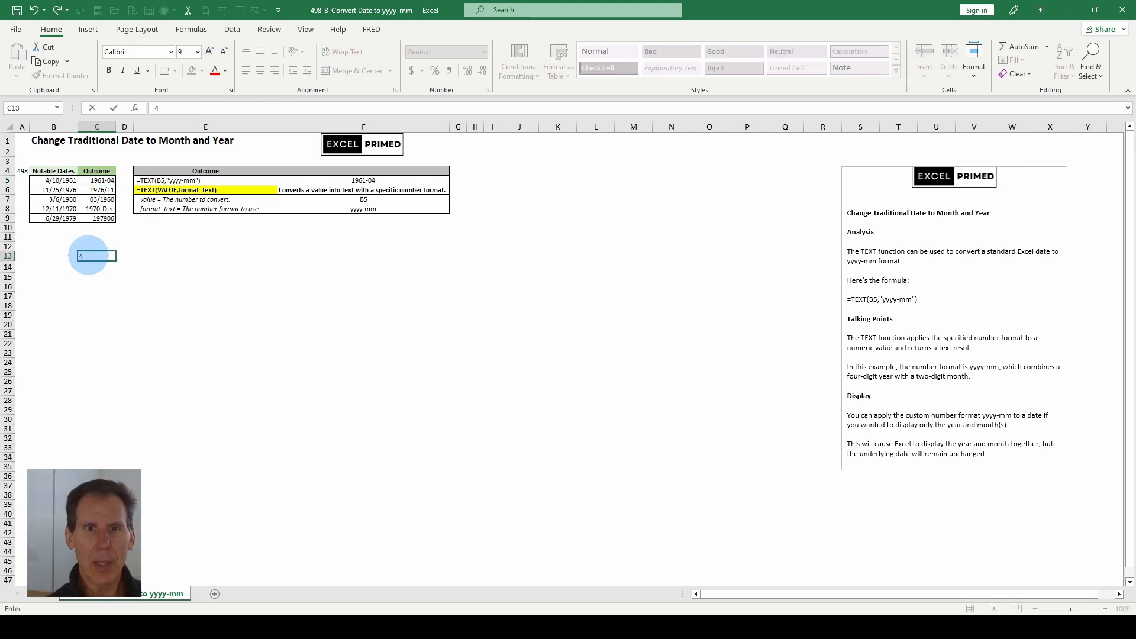